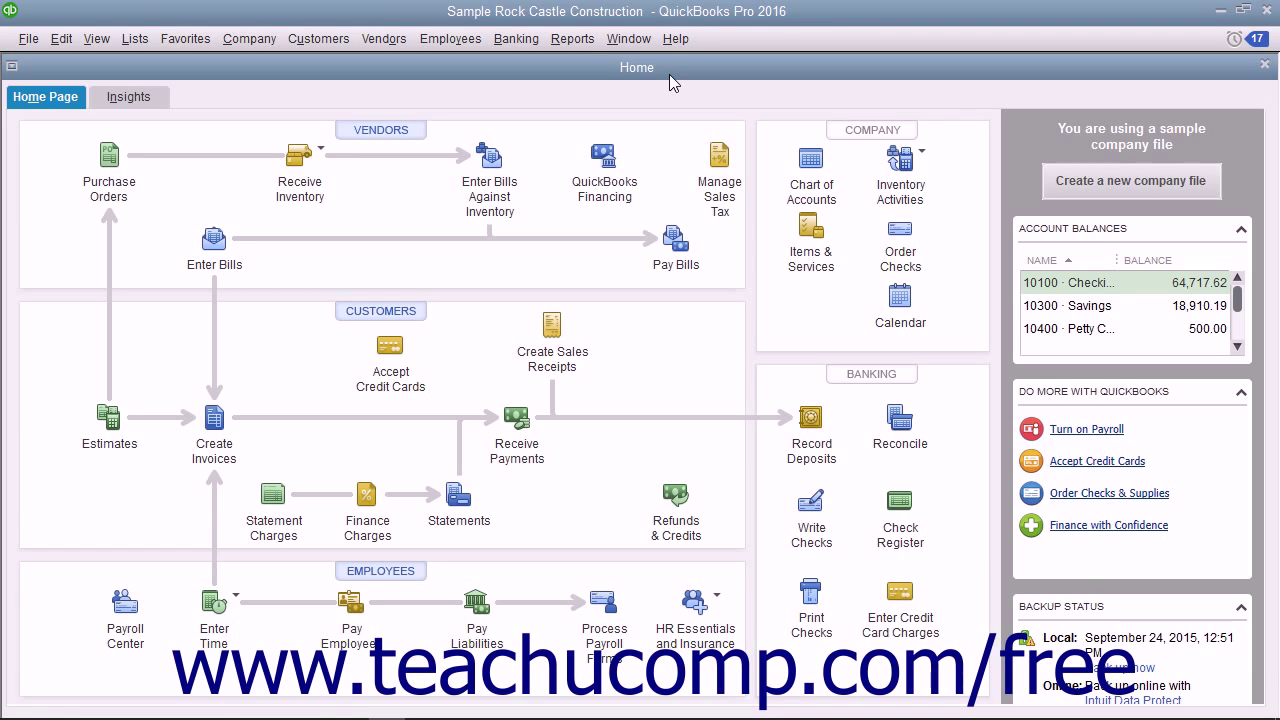
Step: Open the Company Snapshot from Reports and flip through its Company, Payments and Customer tabs
{"action": "left_click", "coordinate": [572, 38]}
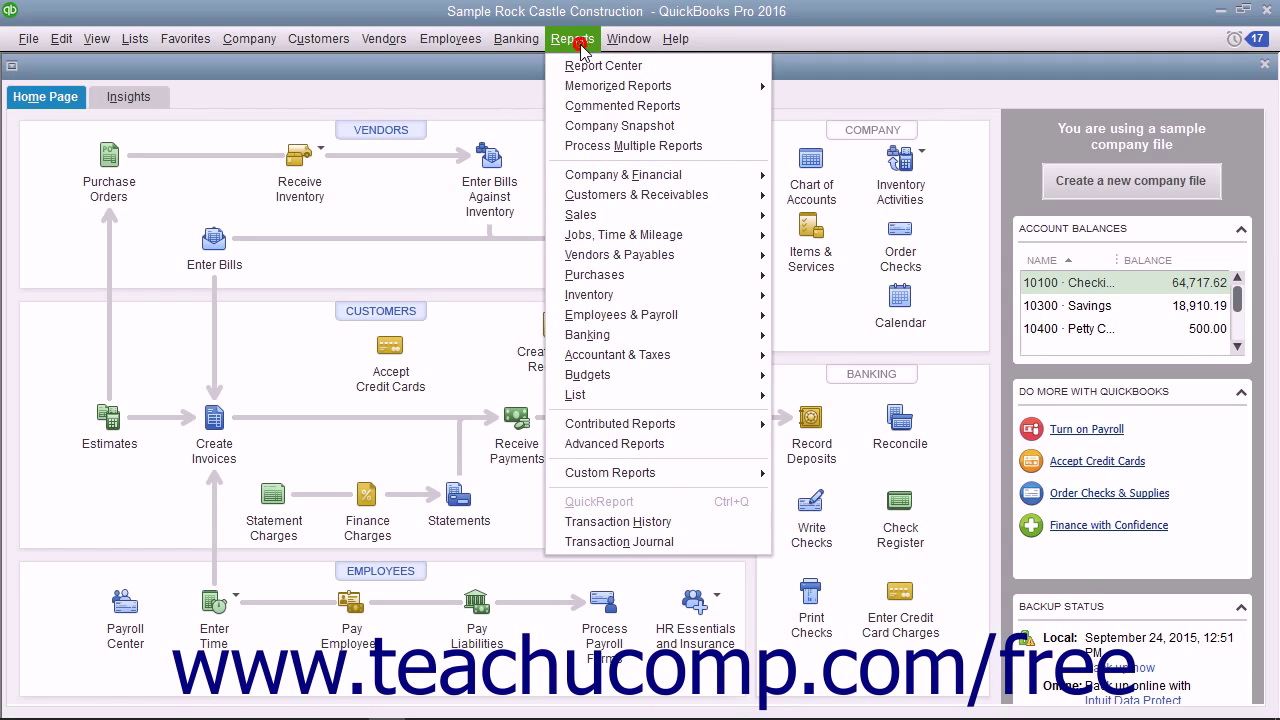
{"action": "left_click", "coordinate": [597, 125]}
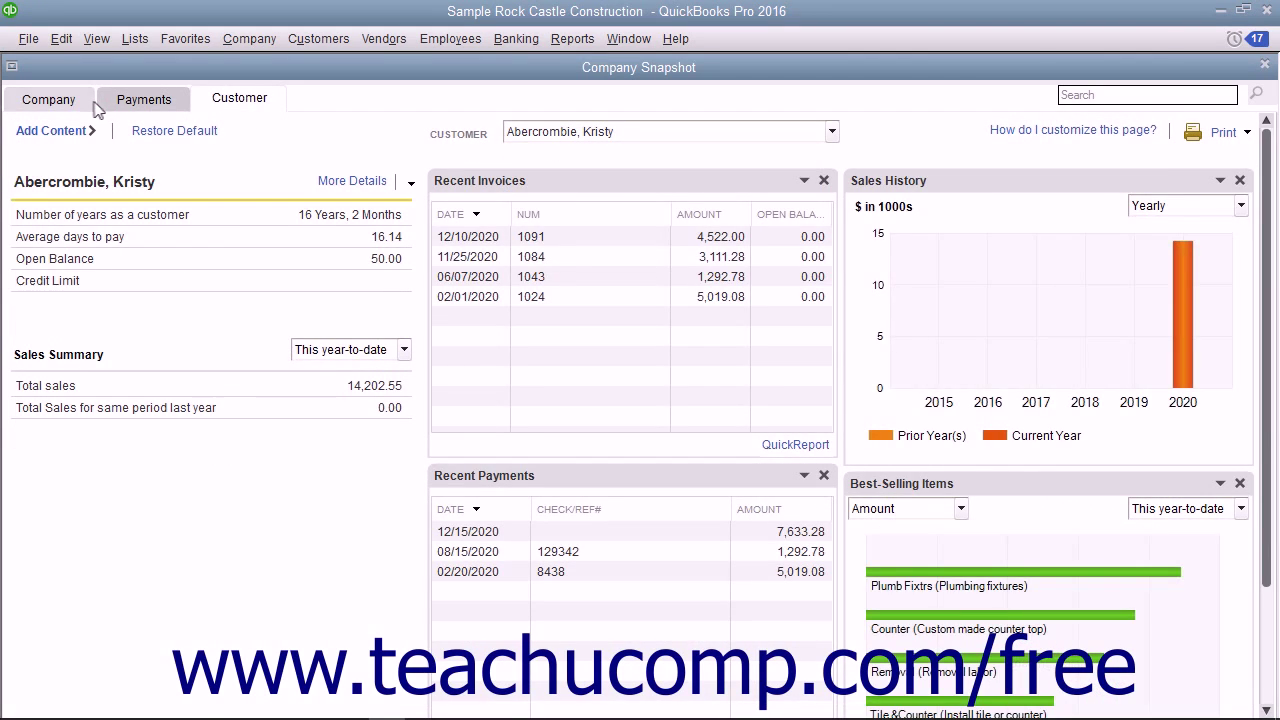
{"action": "left_click", "coordinate": [90, 101]}
{"action": "left_click", "coordinate": [145, 99]}
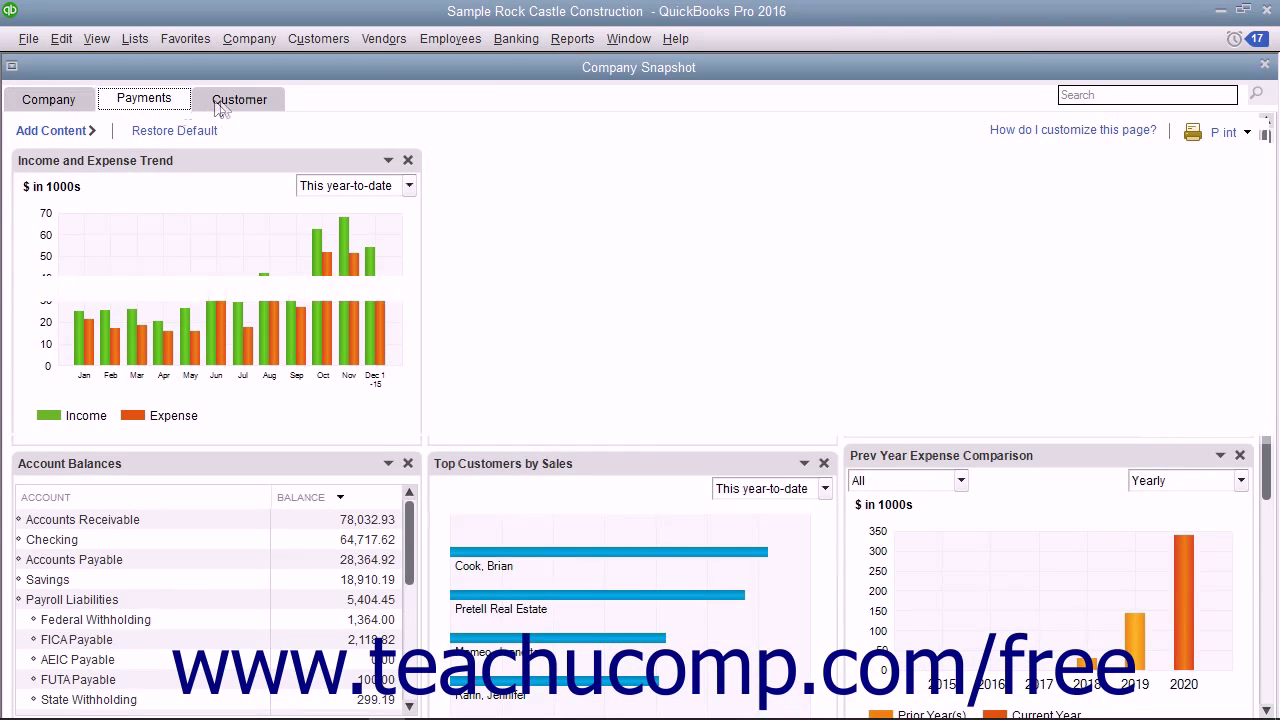
{"action": "left_click", "coordinate": [236, 101]}
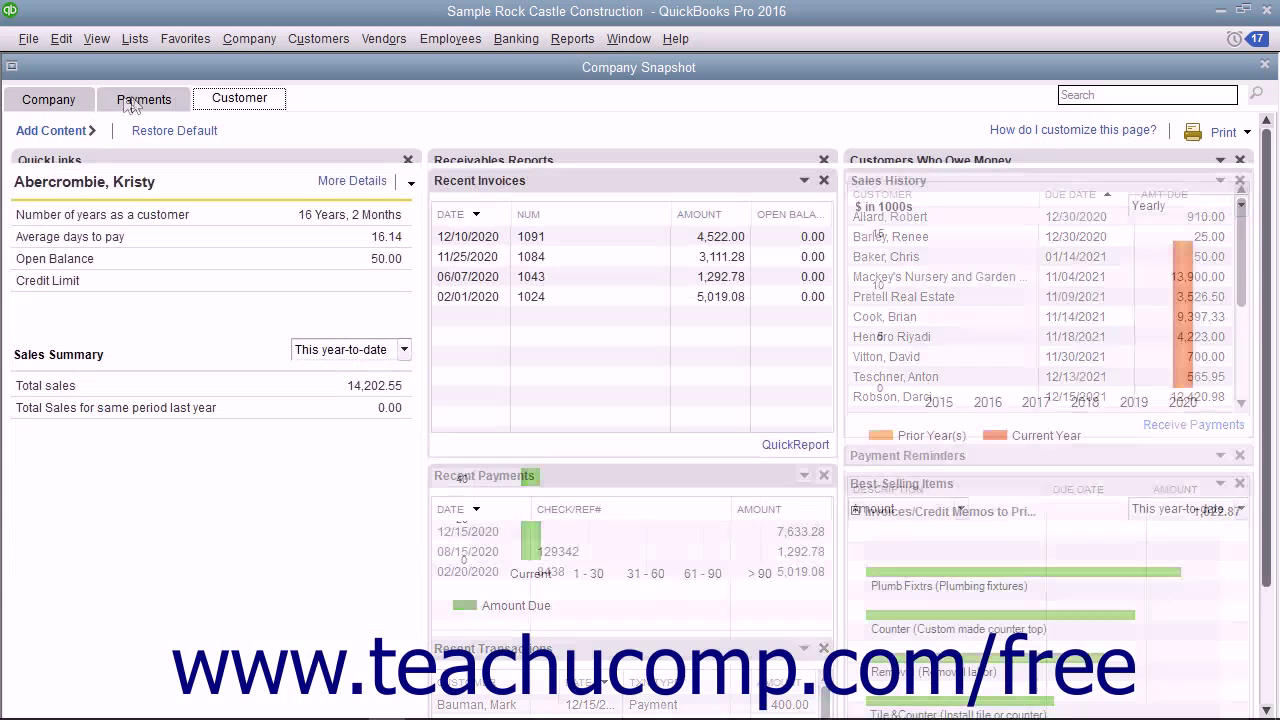
Step: Review the Company, Payments and Customer panels again, ending on the Customer page
{"action": "left_click", "coordinate": [76, 100]}
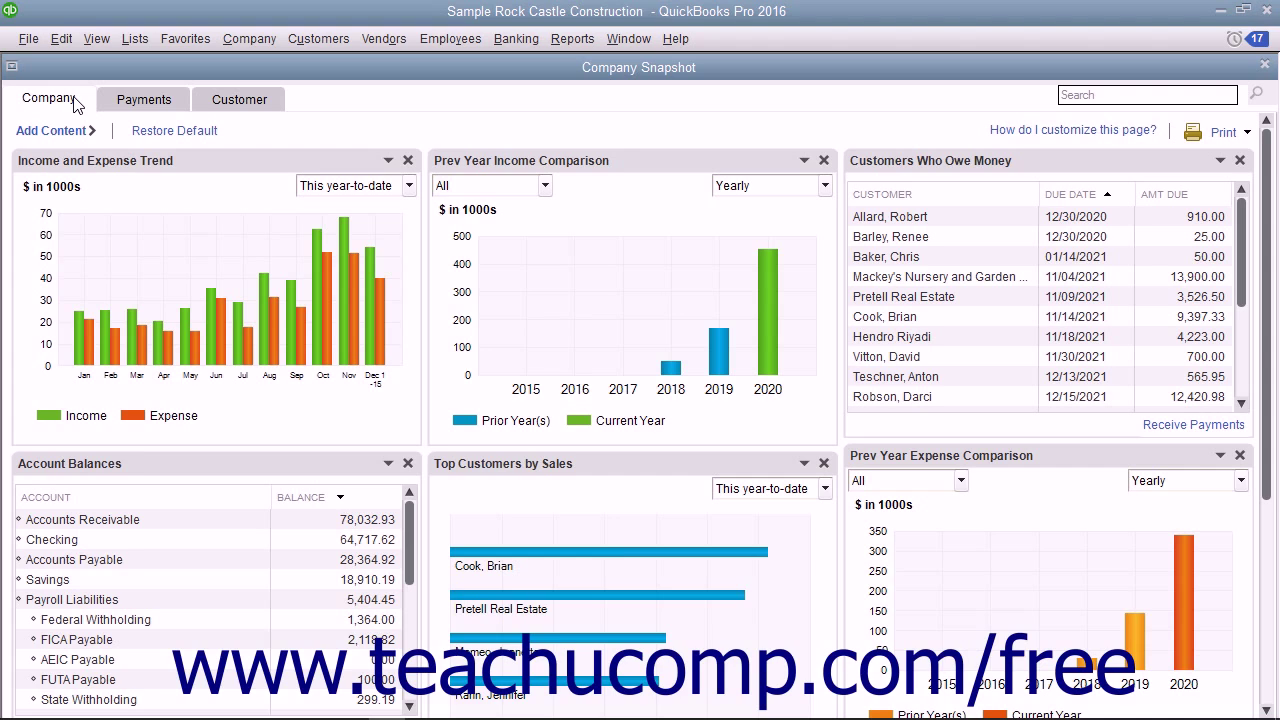
{"action": "left_click", "coordinate": [138, 101]}
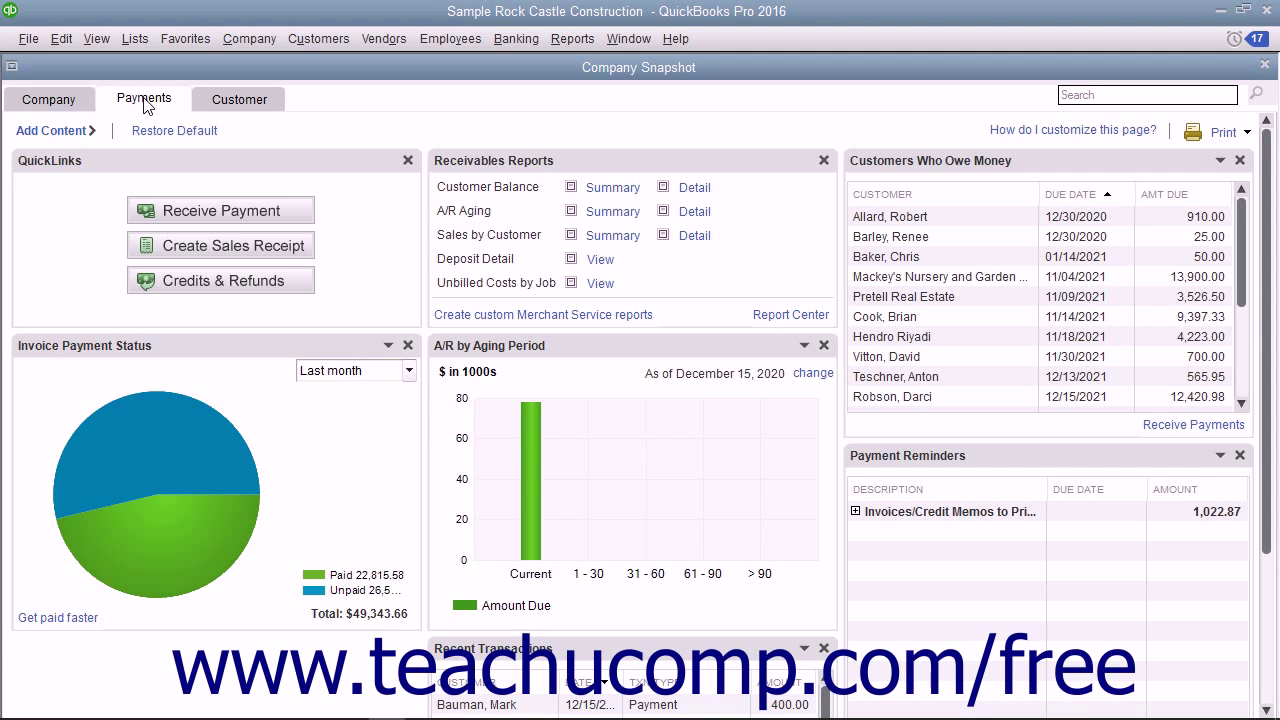
{"action": "left_click", "coordinate": [221, 104]}
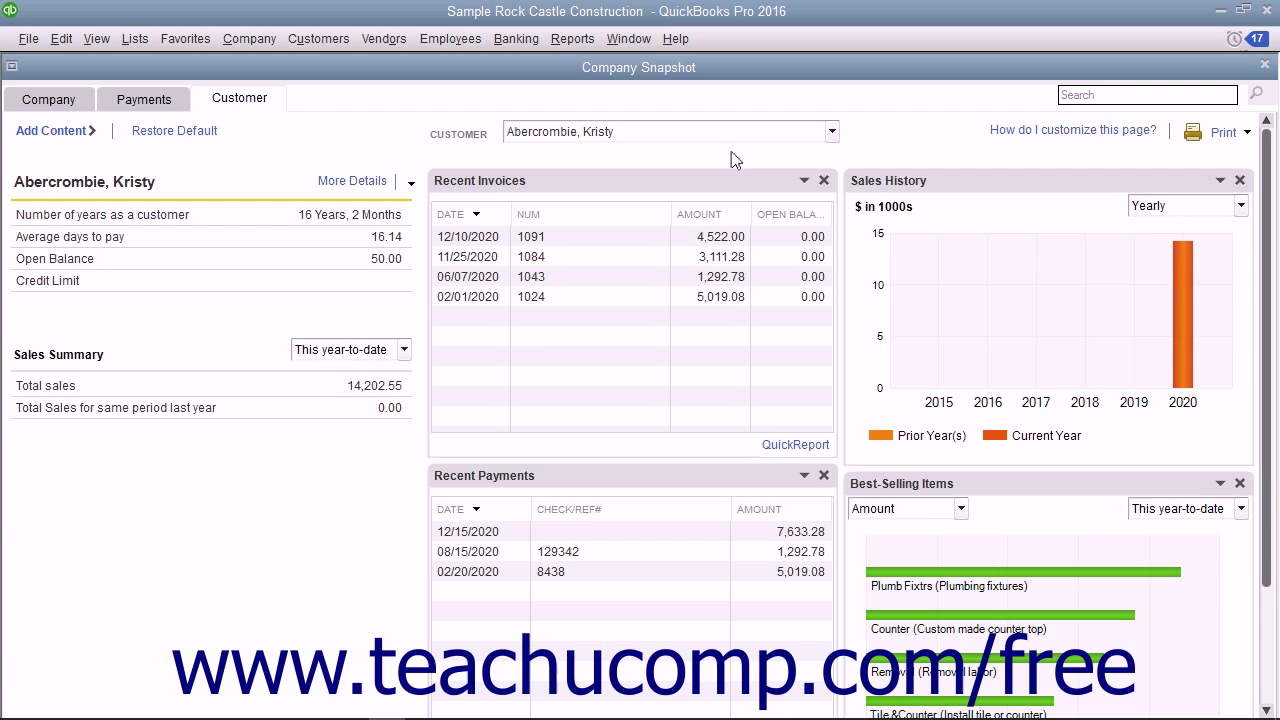
Step: Pick another customer from the Customer drop-down, then go back to the Company page
{"action": "left_click", "coordinate": [831, 131]}
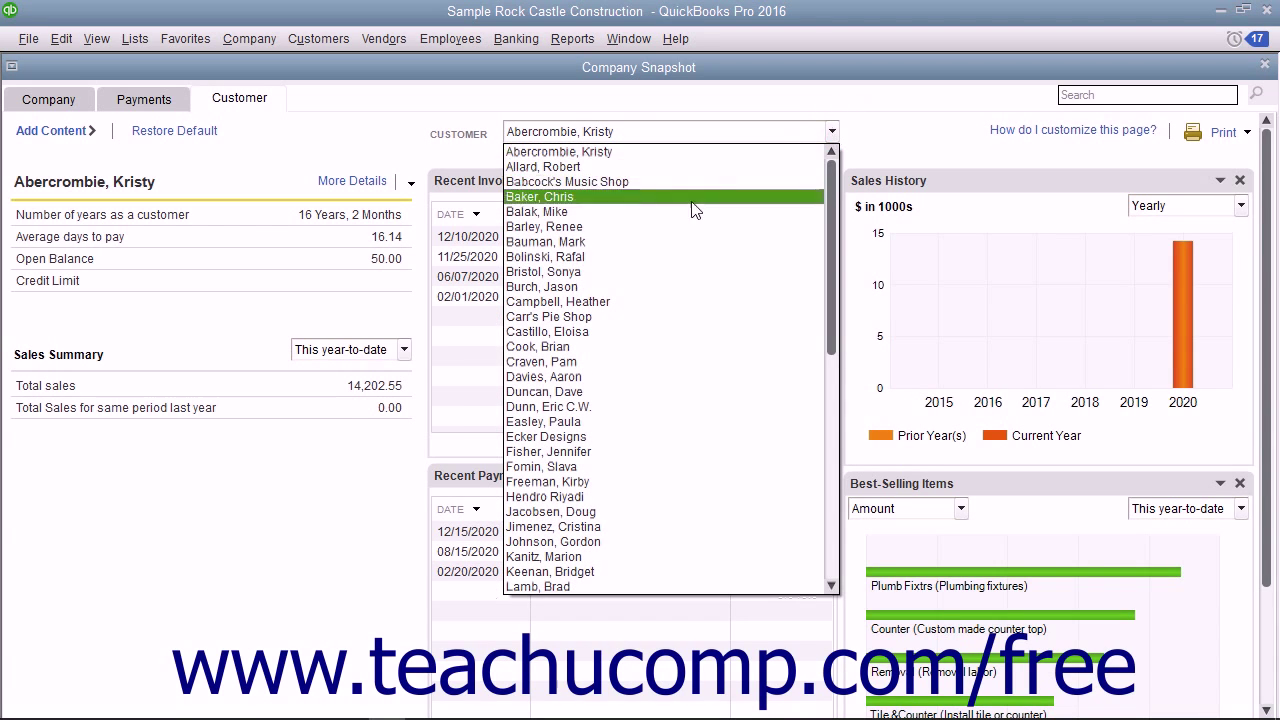
{"action": "left_click", "coordinate": [585, 287]}
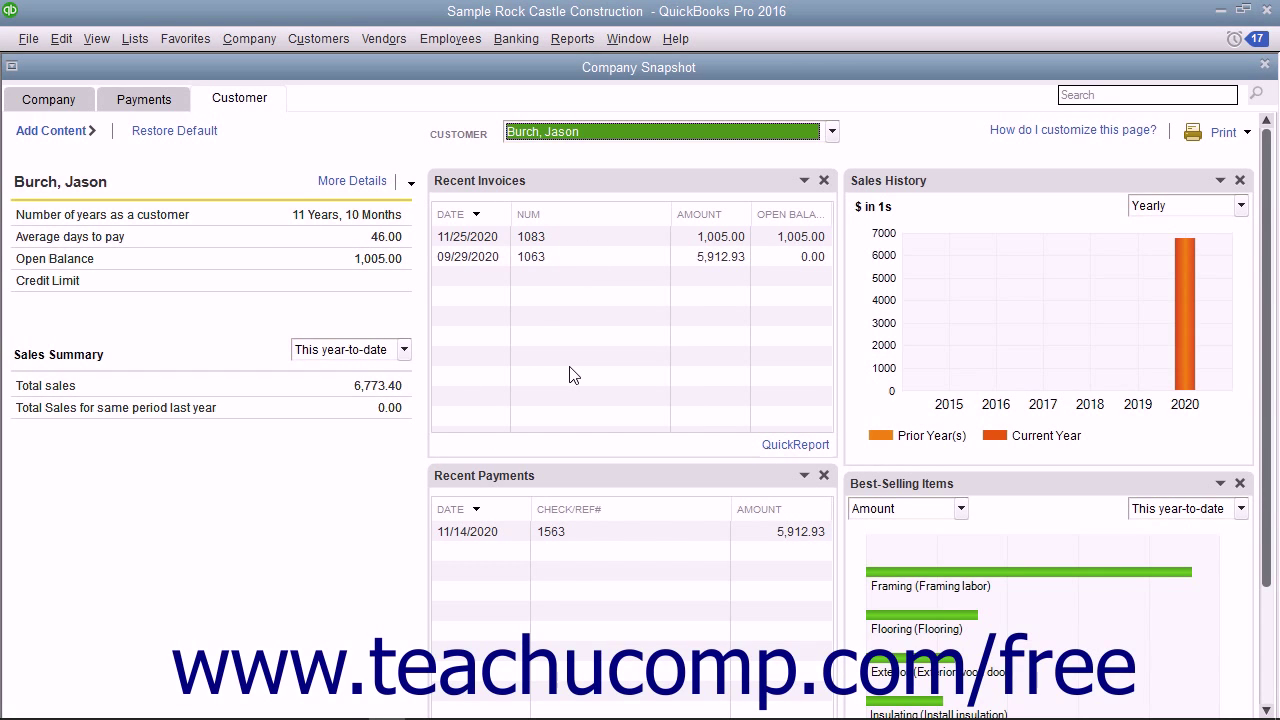
{"action": "left_click", "coordinate": [72, 101]}
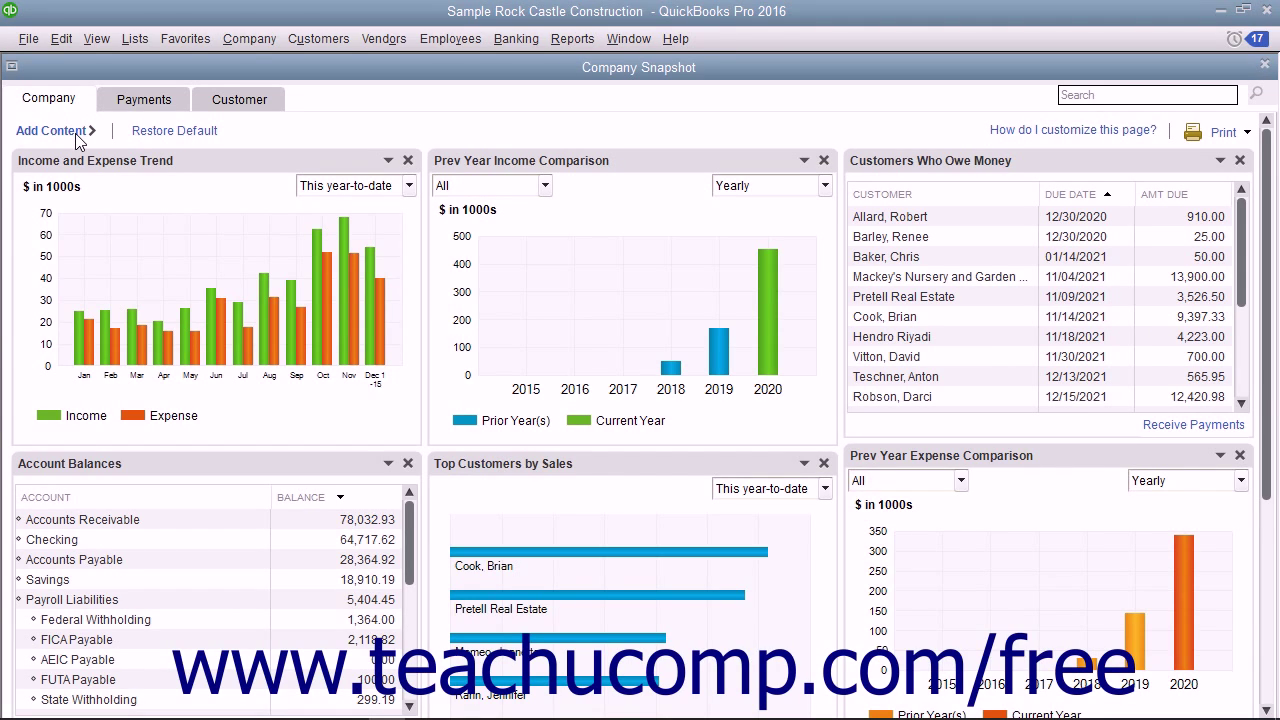
Step: Add the Best-Selling Items card from the next page of Add Content choices, then finish with Done
{"action": "left_click", "coordinate": [55, 131]}
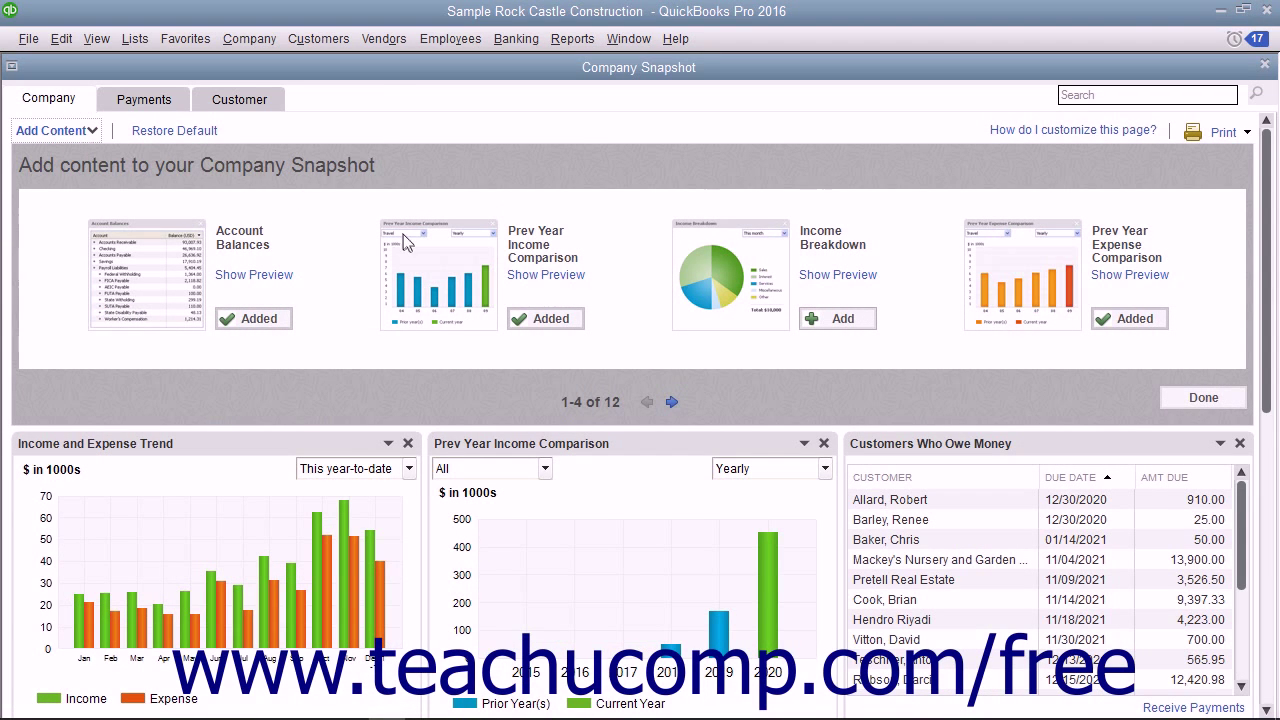
{"action": "left_click", "coordinate": [594, 404]}
{"action": "left_click", "coordinate": [671, 401]}
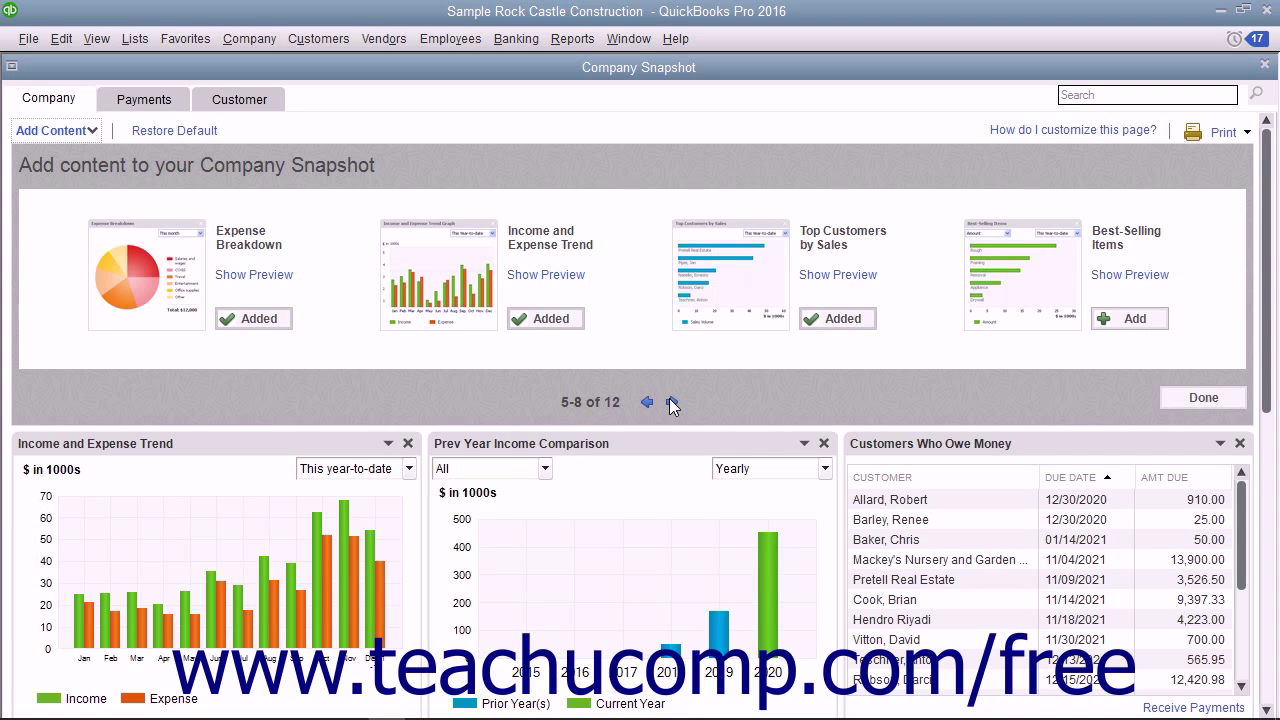
{"action": "left_click", "coordinate": [1132, 319]}
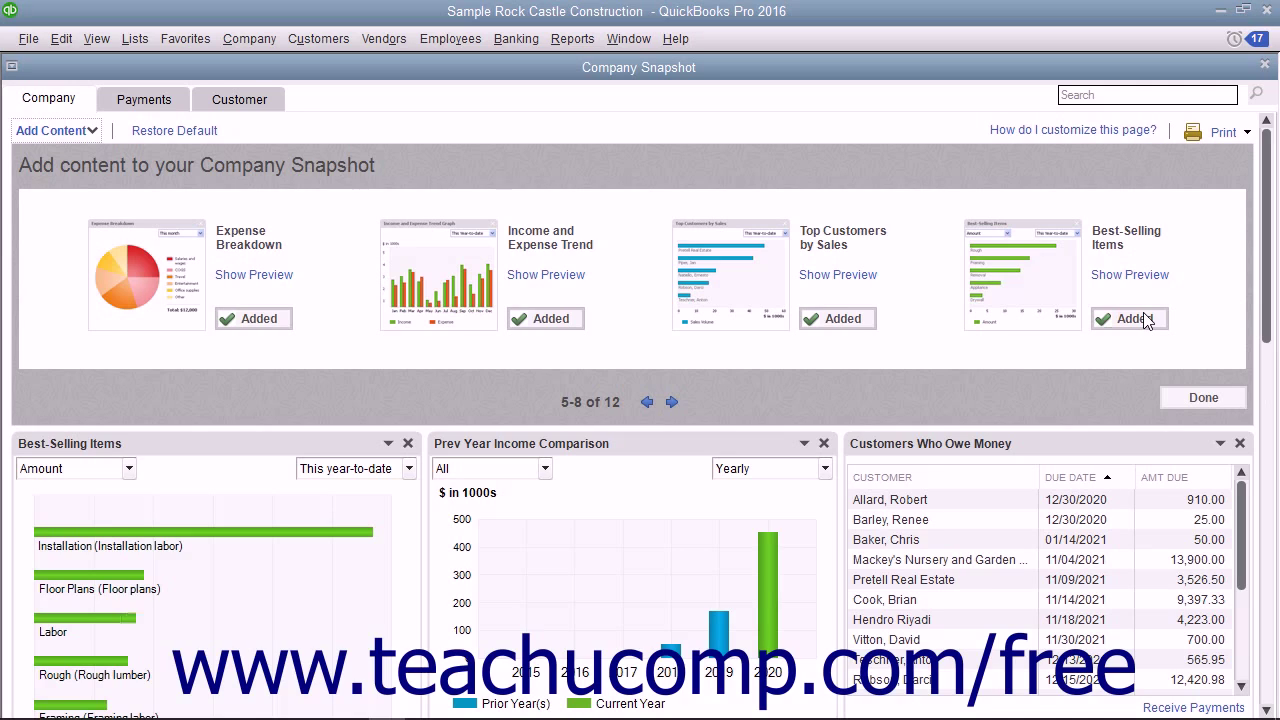
{"action": "left_click", "coordinate": [1204, 398]}
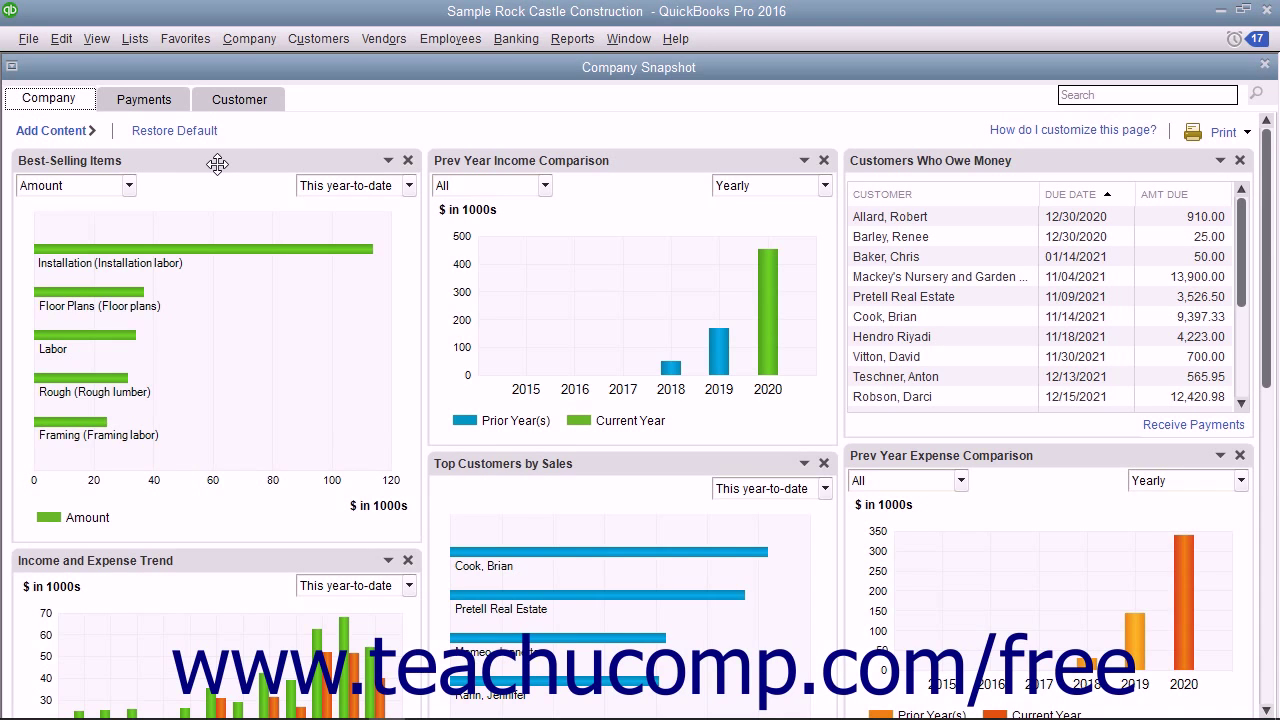
Step: Drag Best-Selling Items above Customers Who Owe Money in the right column
{"action": "left_click_drag", "start_coordinate": [217, 163], "coordinate": [565, 162]}
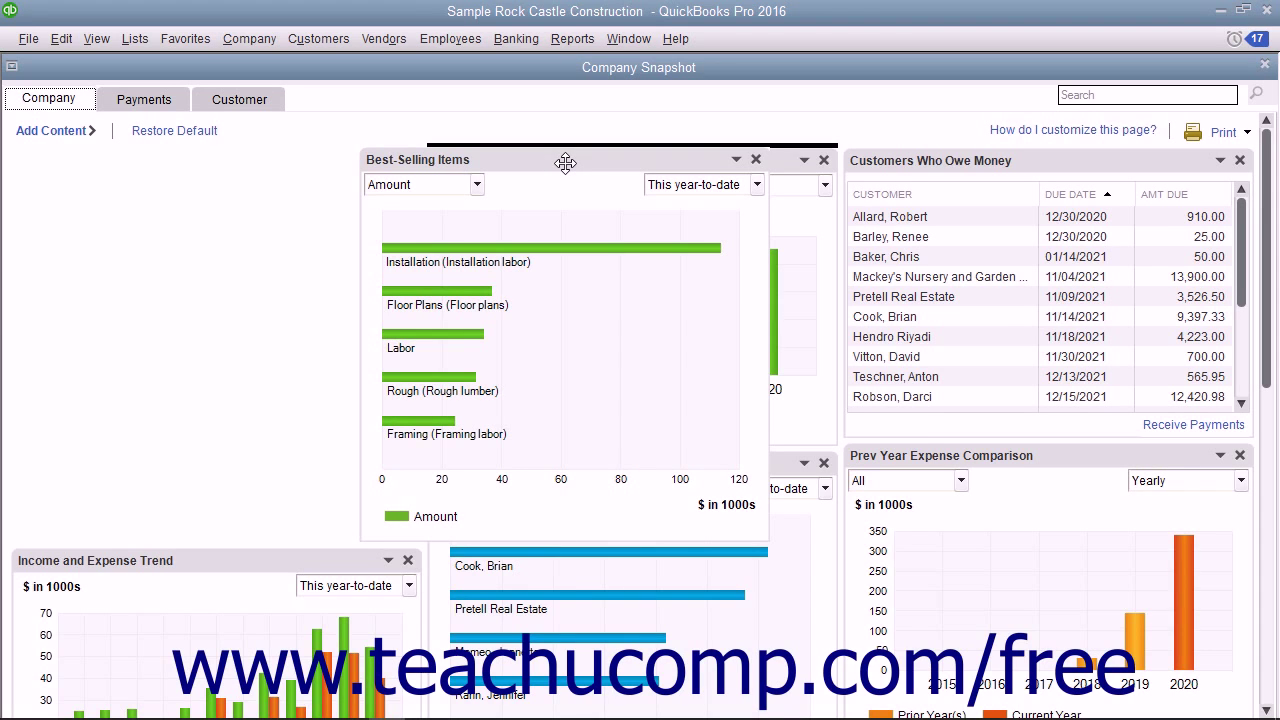
{"action": "left_click_drag", "start_coordinate": [565, 162], "coordinate": [974, 168]}
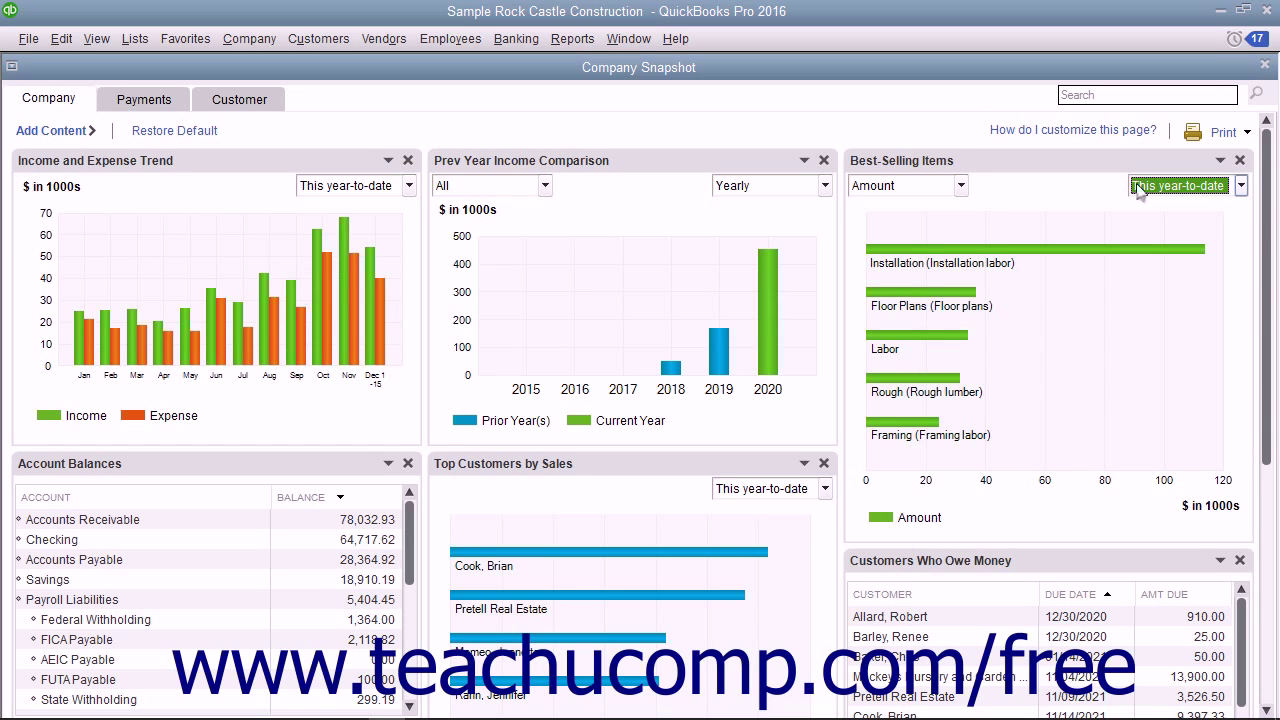
Step: Delete the Best-Selling Items panel and confirm the Remove Content prompt
{"action": "left_click", "coordinate": [1240, 161]}
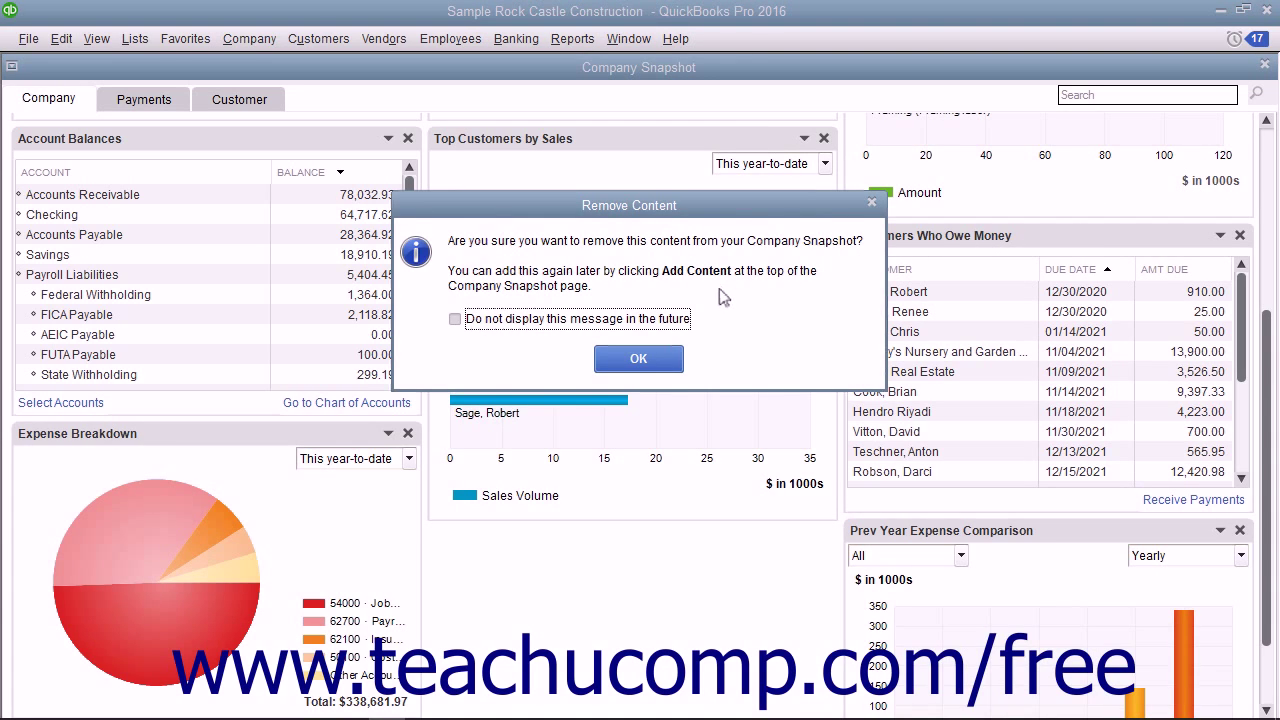
{"action": "left_click", "coordinate": [667, 366]}
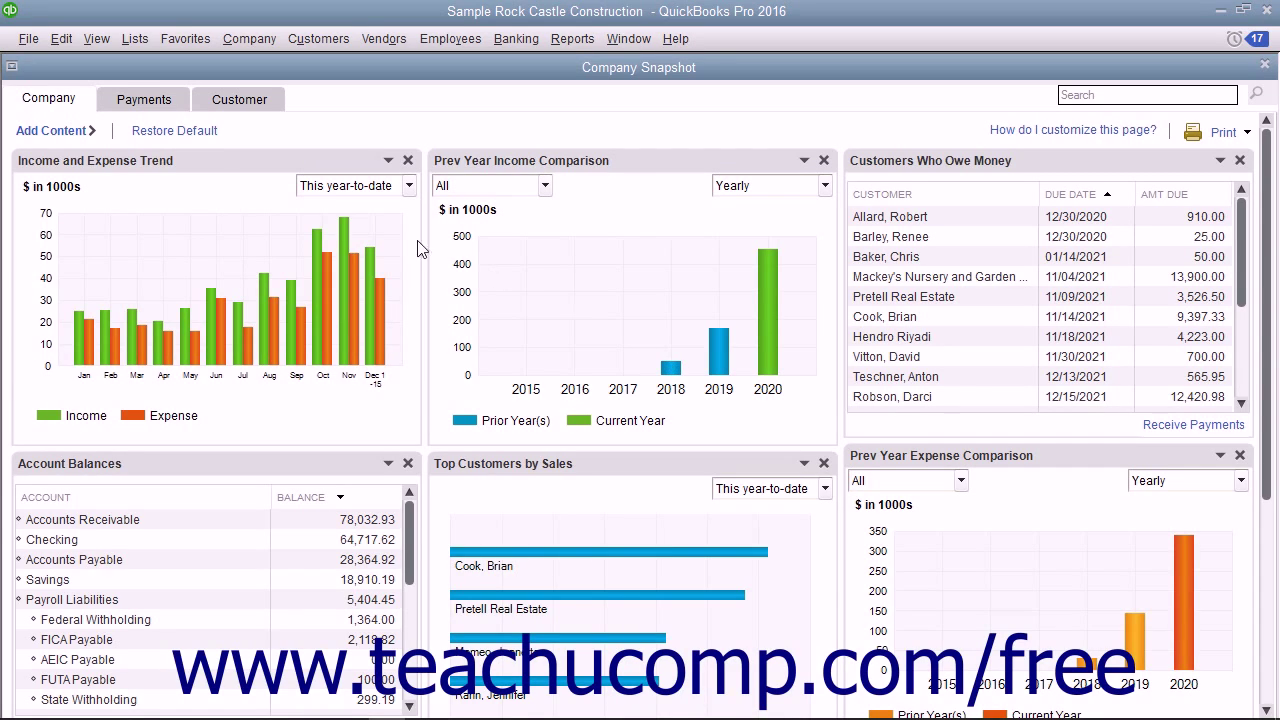
{"action": "left_click", "coordinate": [200, 133]}
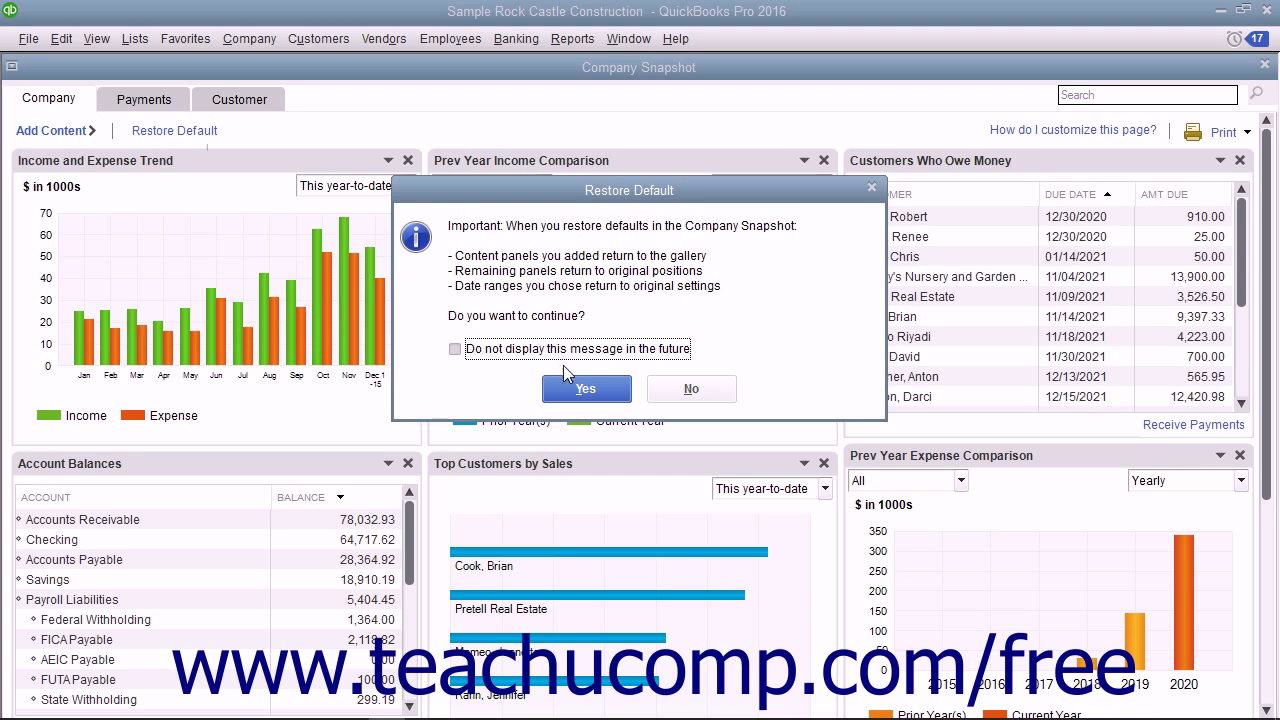
{"action": "left_click", "coordinate": [700, 389]}
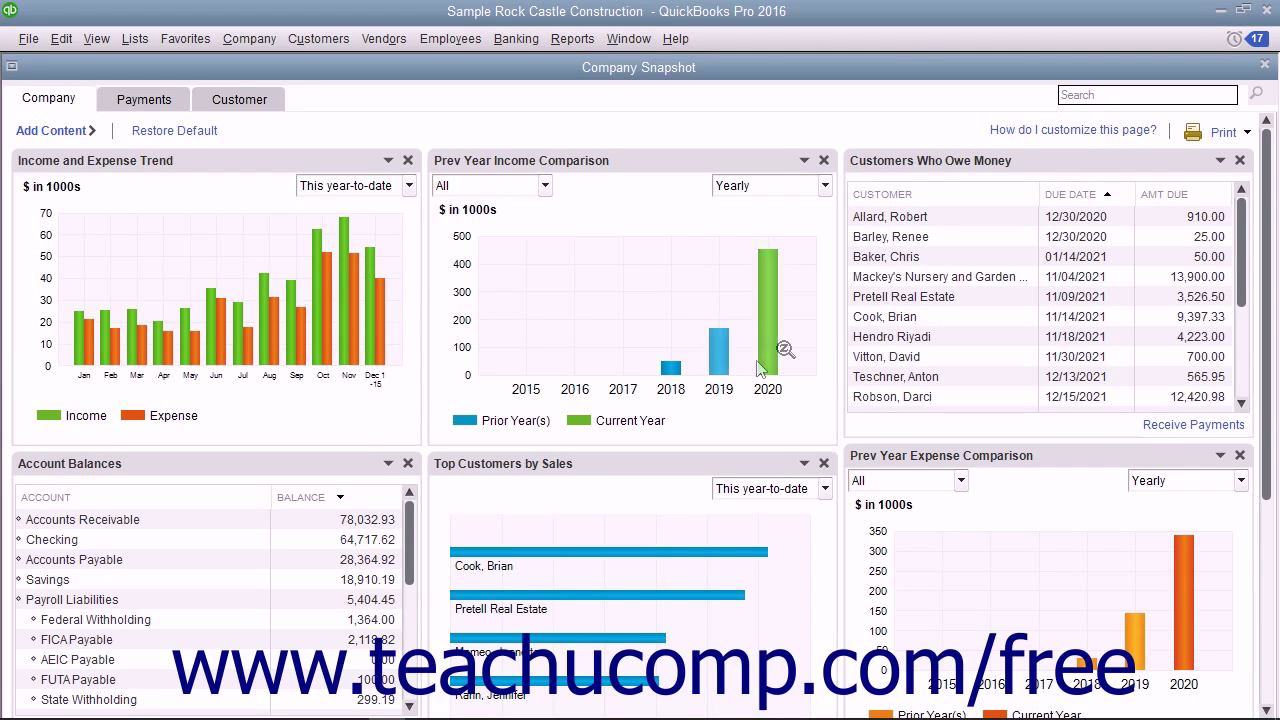
{"action": "left_click", "coordinate": [1247, 133]}
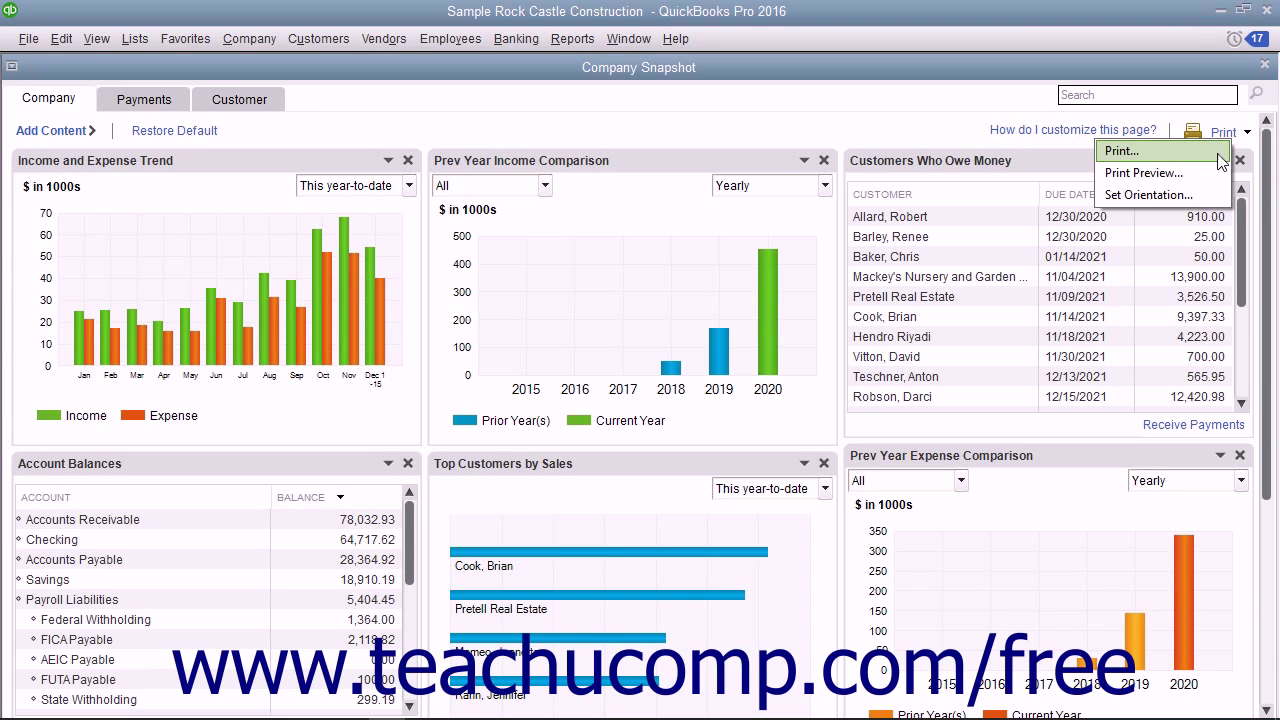
{"action": "left_click", "coordinate": [1219, 156]}
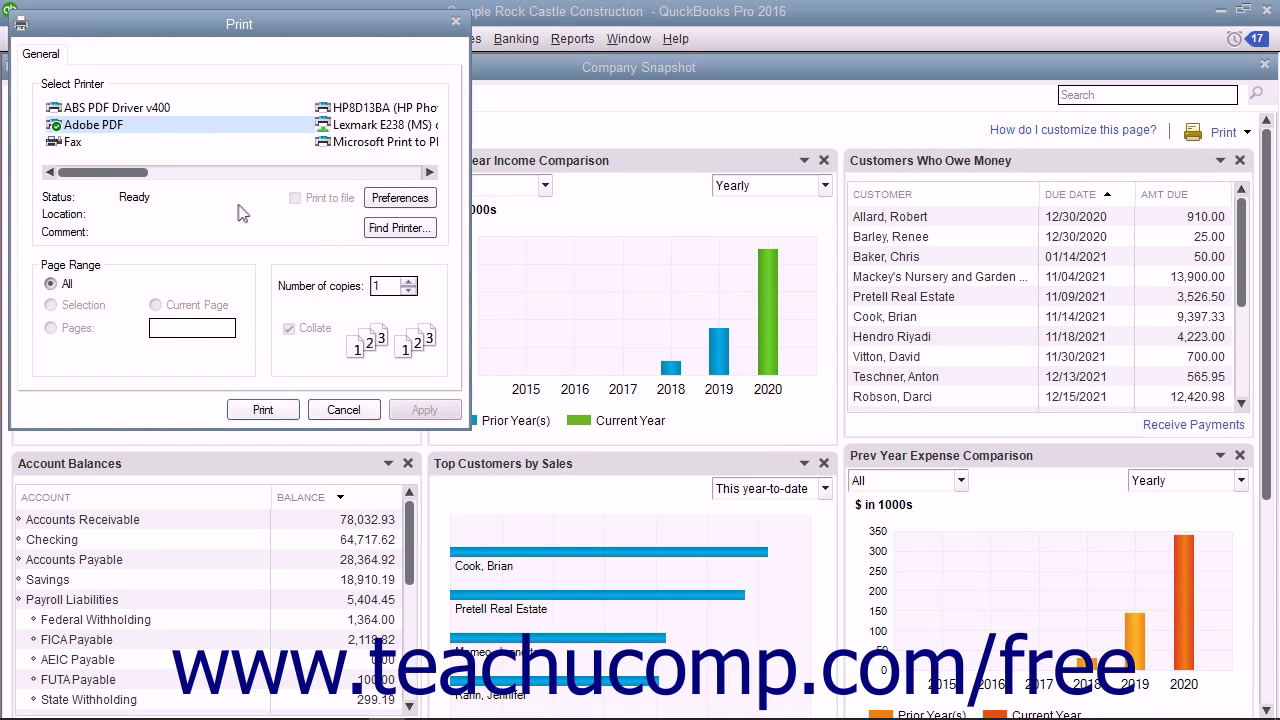
{"action": "left_click", "coordinate": [136, 290]}
{"action": "left_click", "coordinate": [343, 410]}
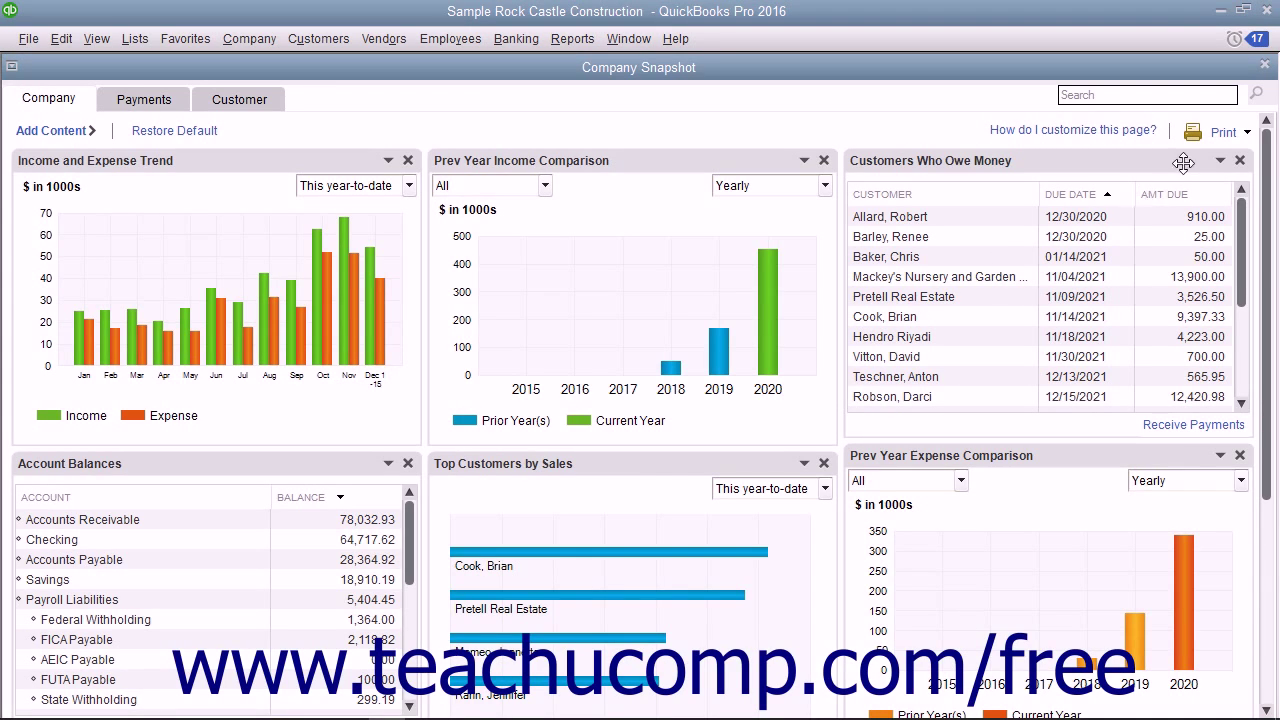
{"action": "left_click", "coordinate": [1247, 132]}
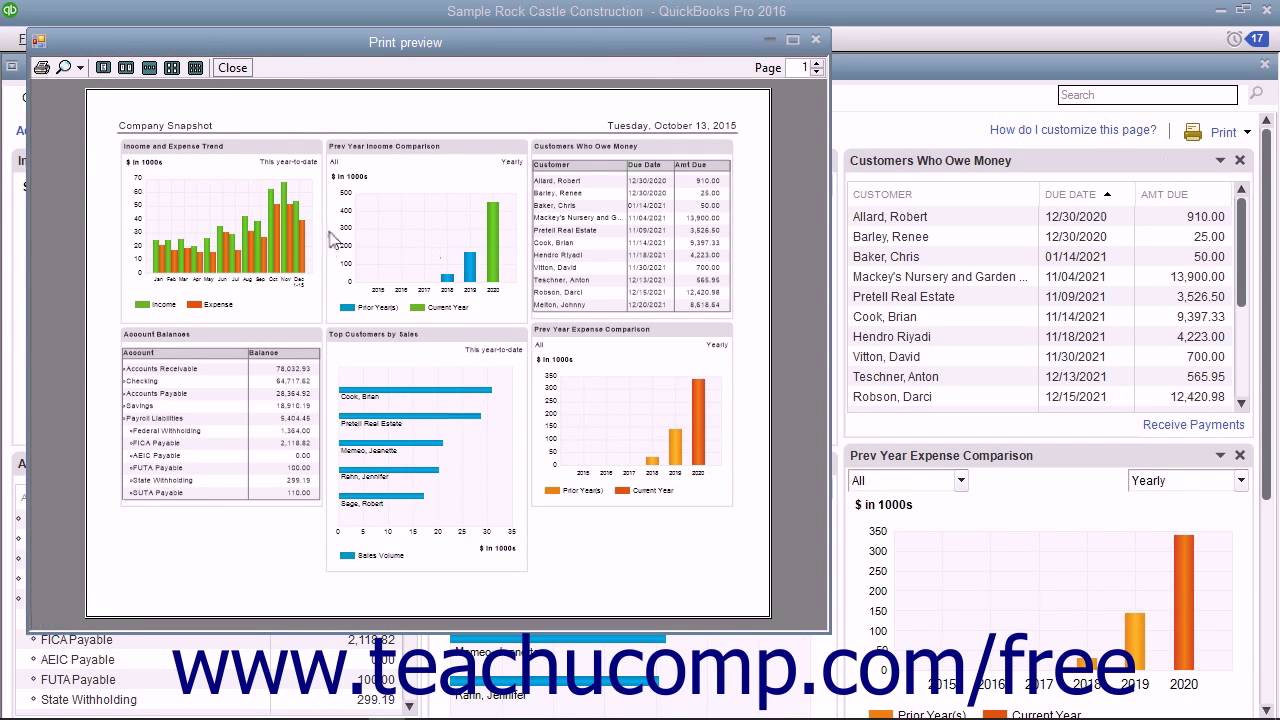
{"action": "left_click", "coordinate": [818, 64]}
{"action": "left_click", "coordinate": [818, 71]}
{"action": "left_click", "coordinate": [48, 68]}
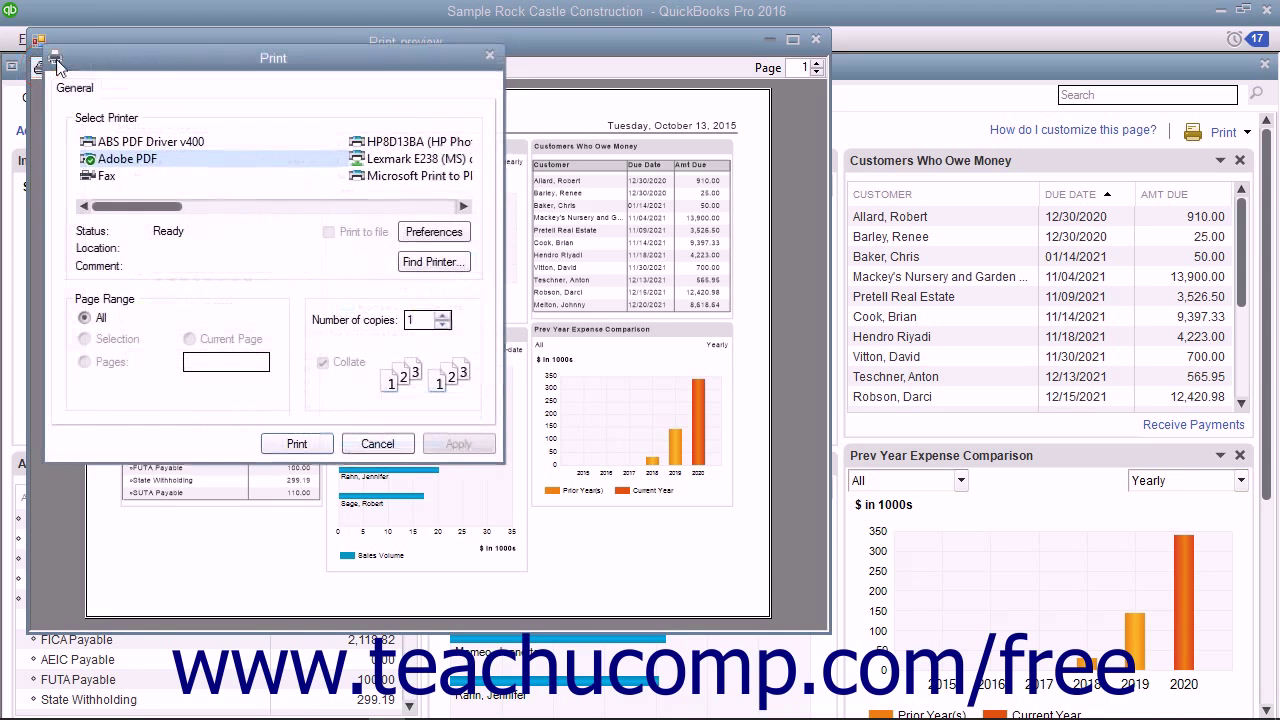
{"action": "left_click", "coordinate": [376, 446]}
{"action": "left_click", "coordinate": [80, 67]}
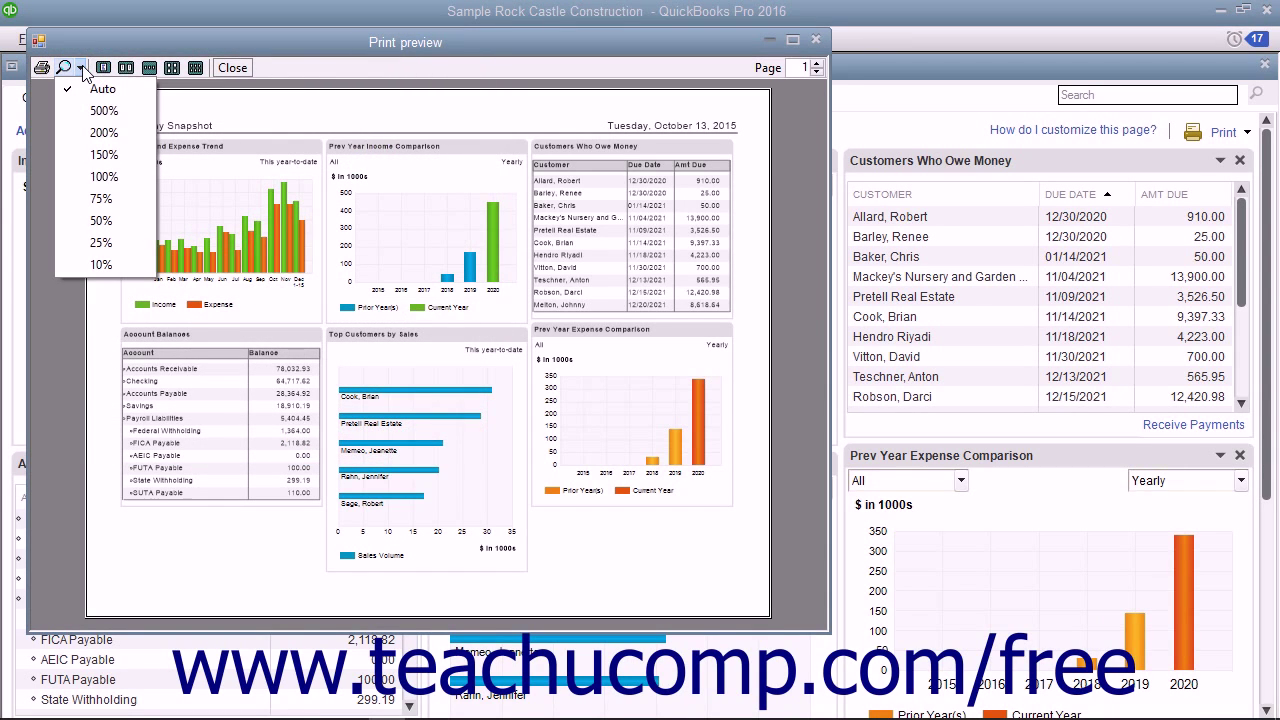
{"action": "left_click", "coordinate": [80, 66]}
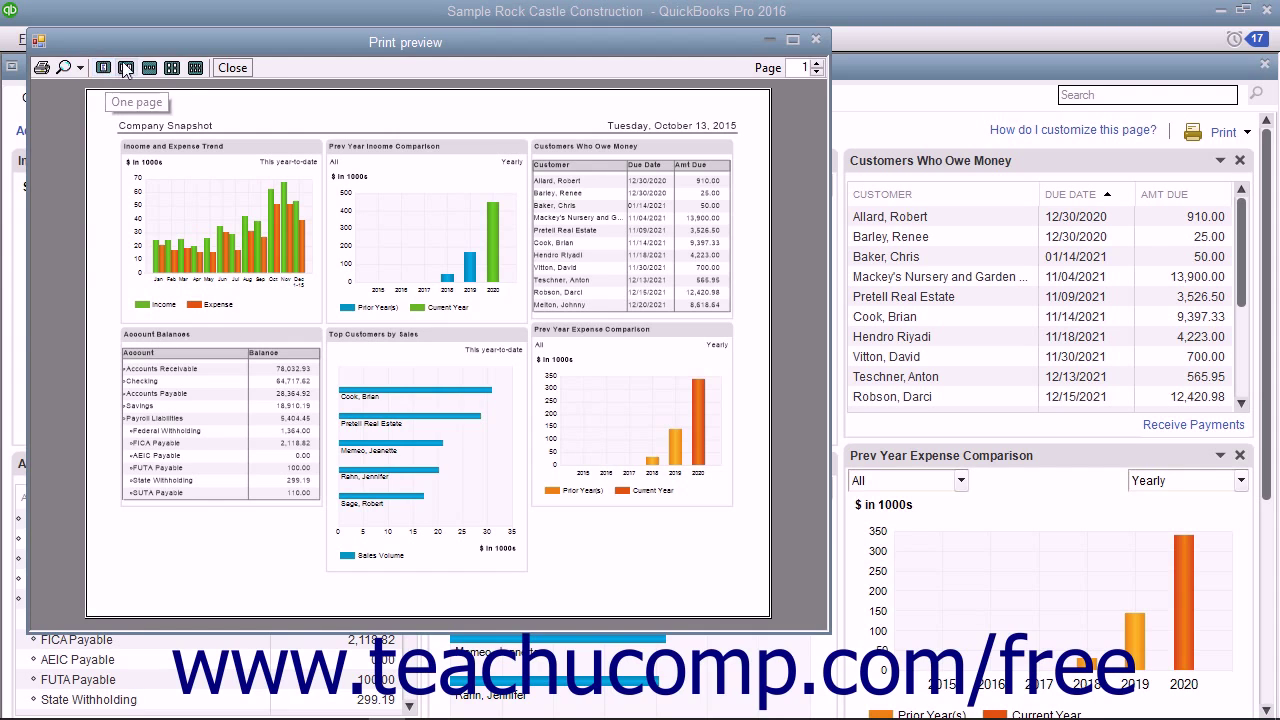
{"action": "left_click", "coordinate": [125, 68]}
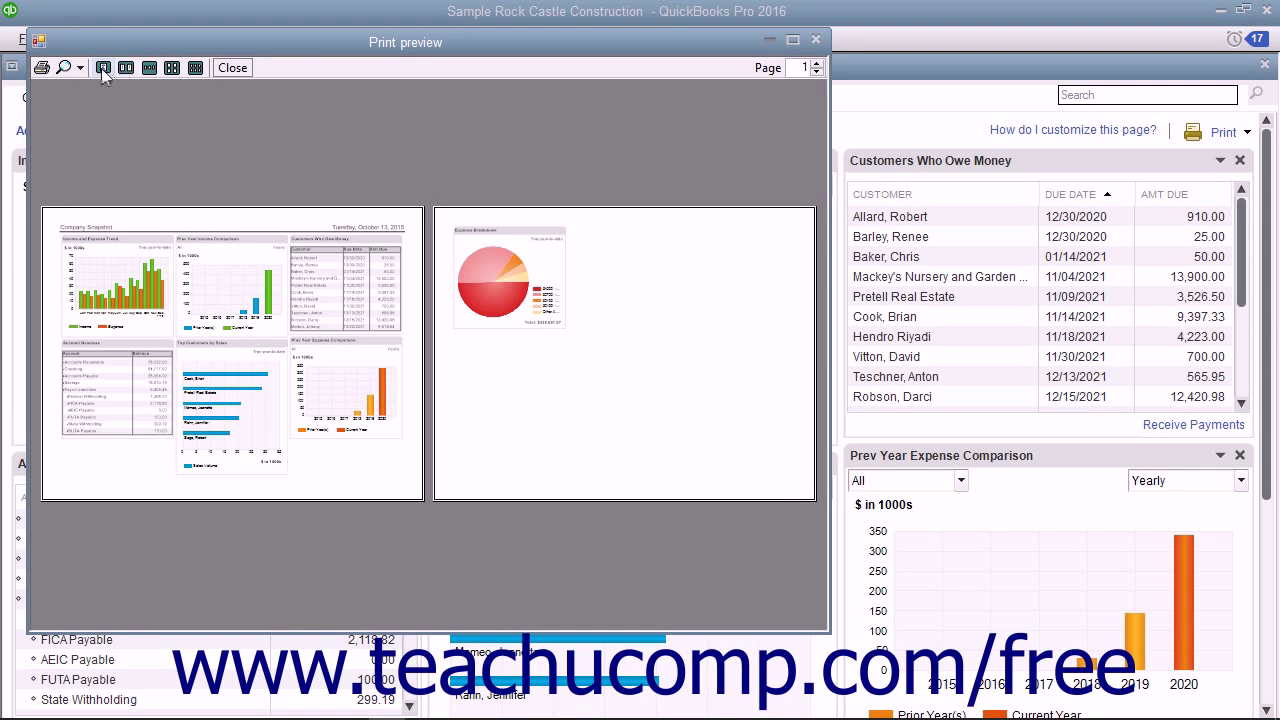
{"action": "left_click", "coordinate": [103, 68]}
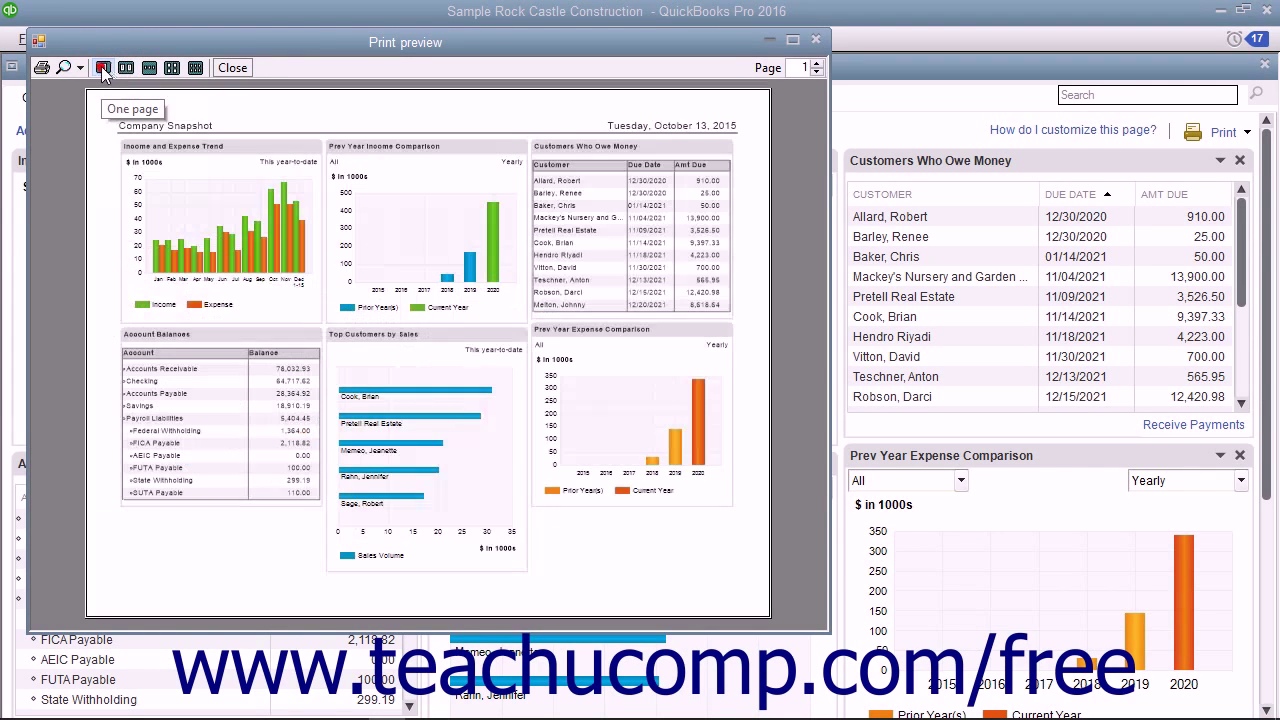
{"action": "left_click", "coordinate": [233, 68]}
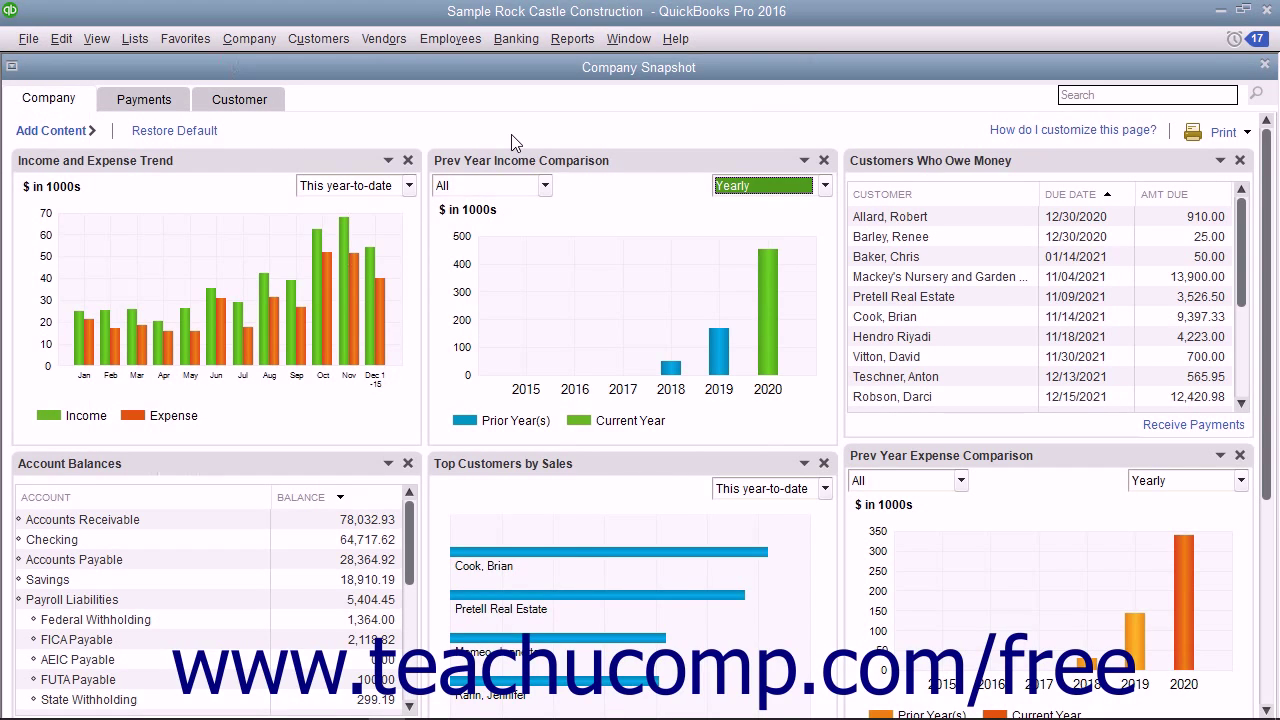
Step: Set the snapshot's Page Setup orientation to Landscape and confirm
{"action": "left_click", "coordinate": [1247, 132]}
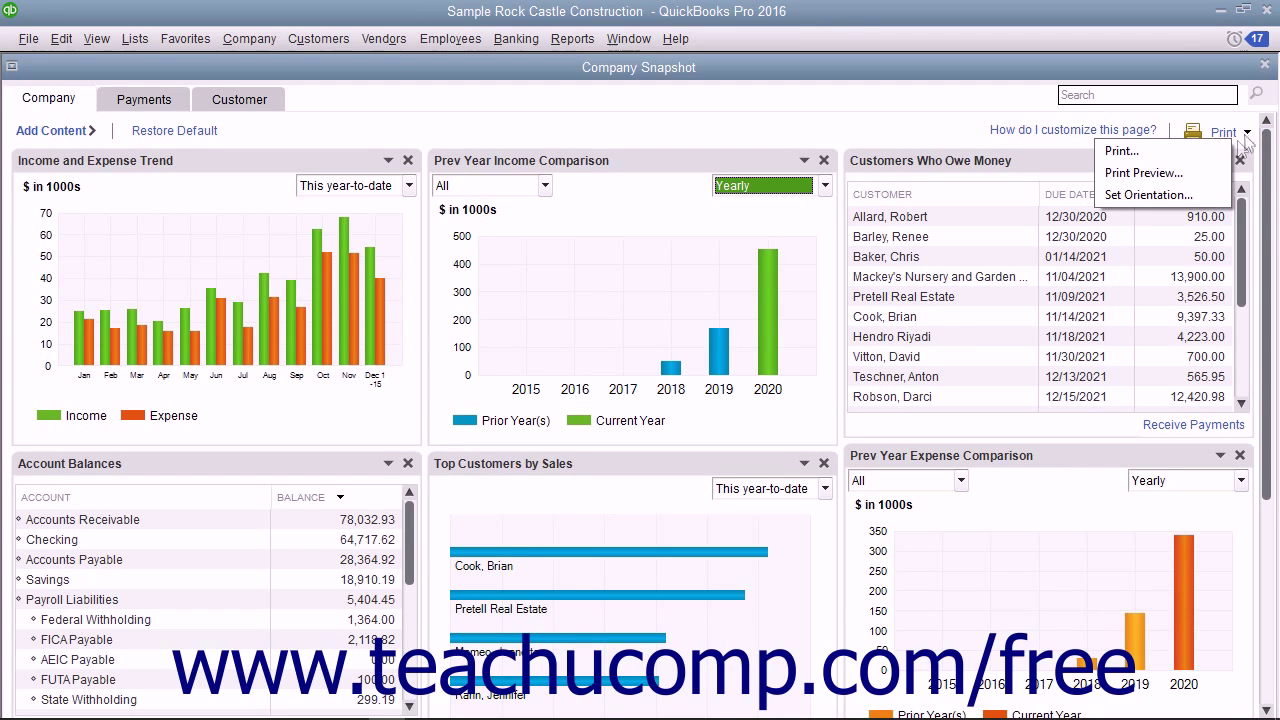
{"action": "left_click", "coordinate": [1189, 194]}
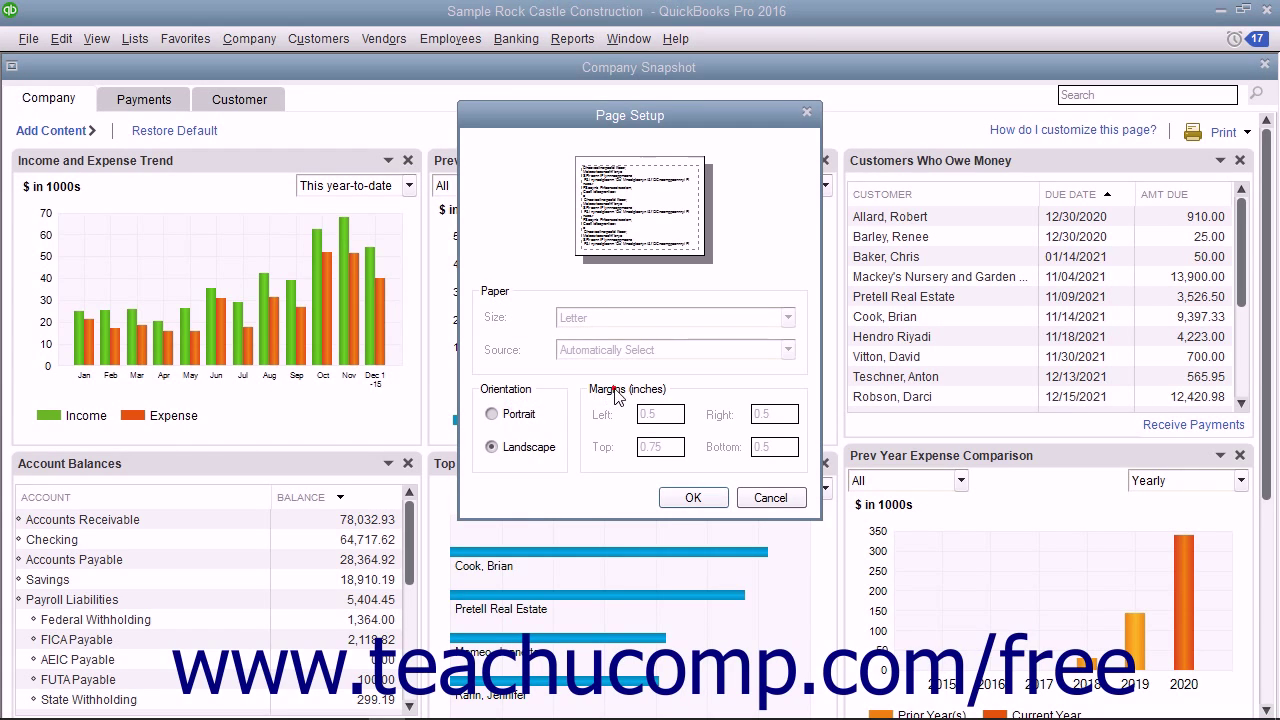
{"action": "left_click", "coordinate": [690, 497]}
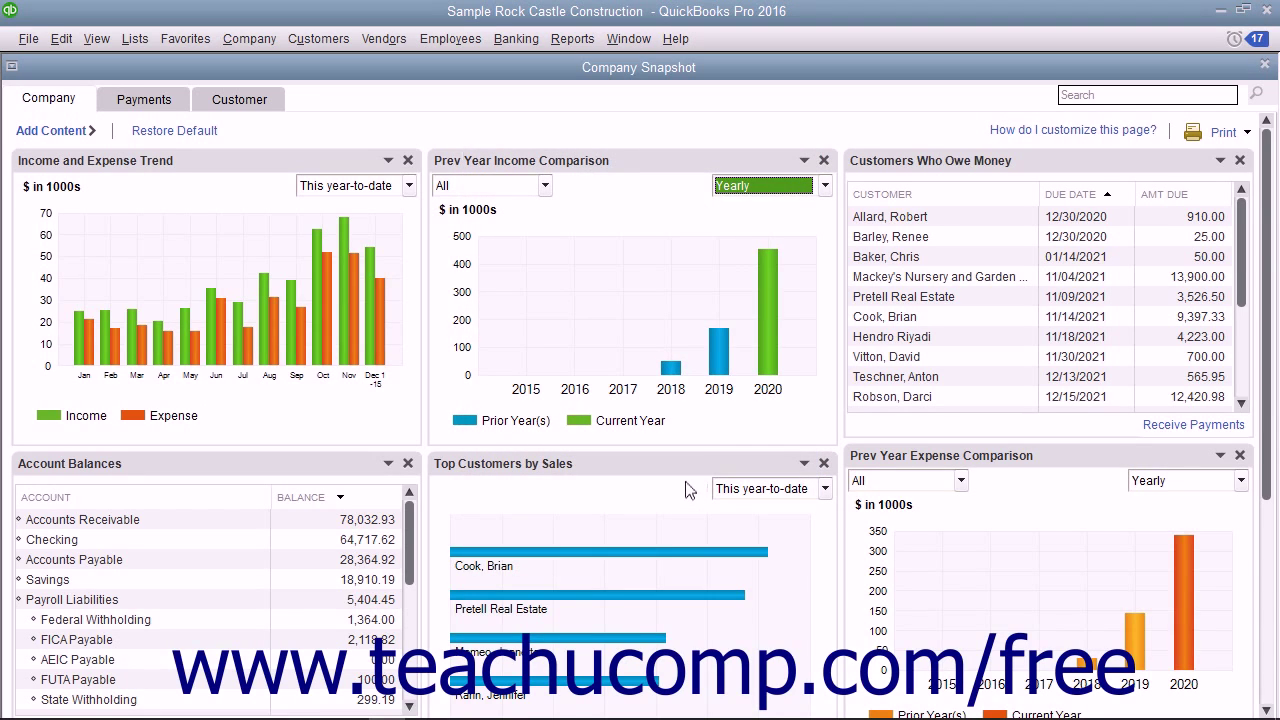